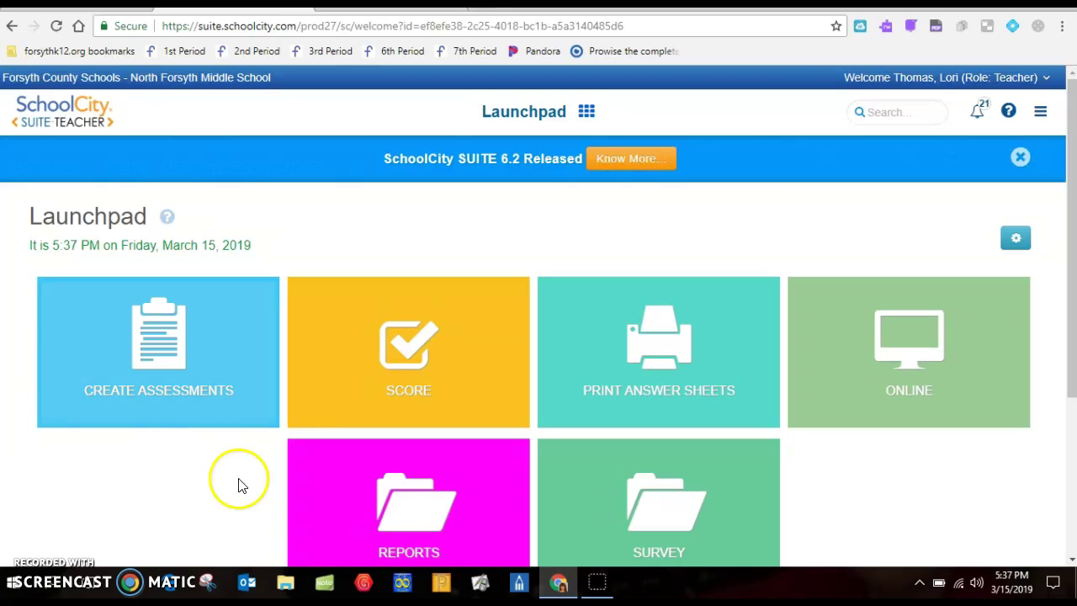
Step: Open the Test Results report from Predefined Reports, showing MileStones Math EOG 17-18
{"action": "left_click", "coordinate": [413, 512]}
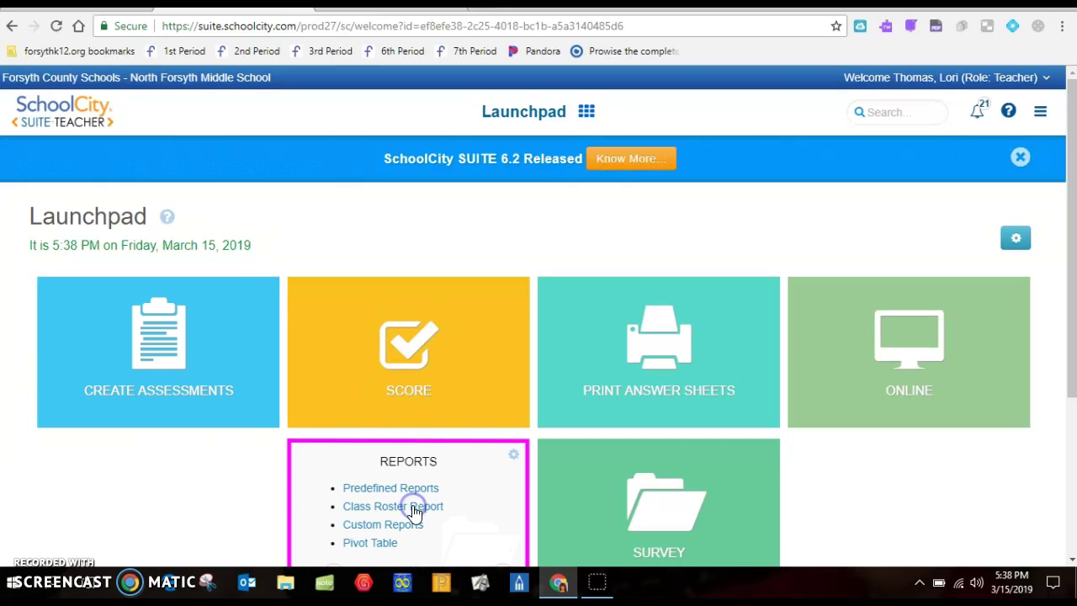
{"action": "left_click", "coordinate": [394, 493]}
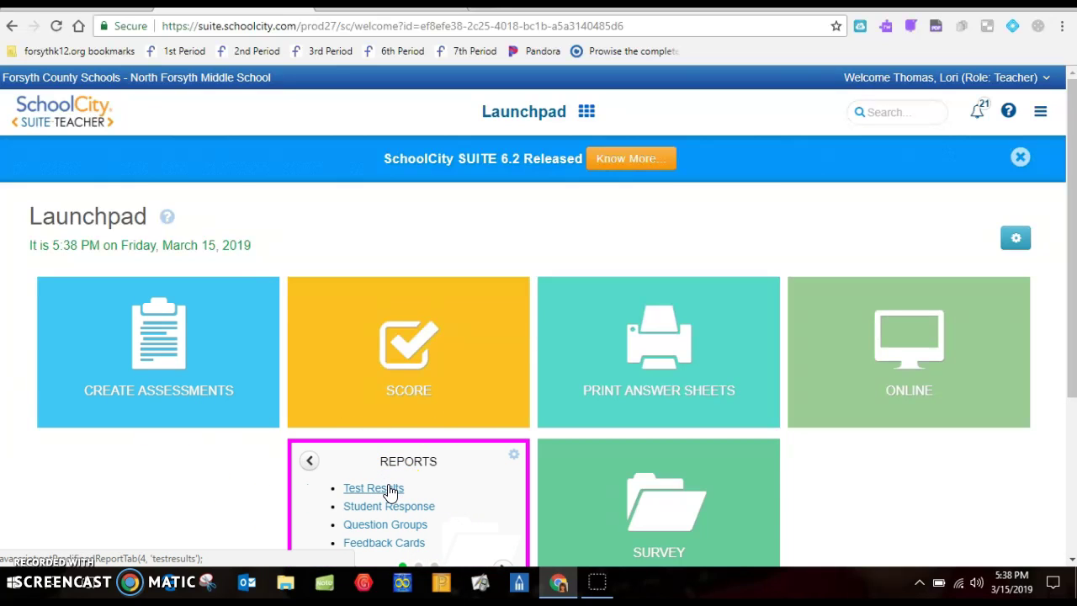
{"action": "left_click", "coordinate": [389, 489]}
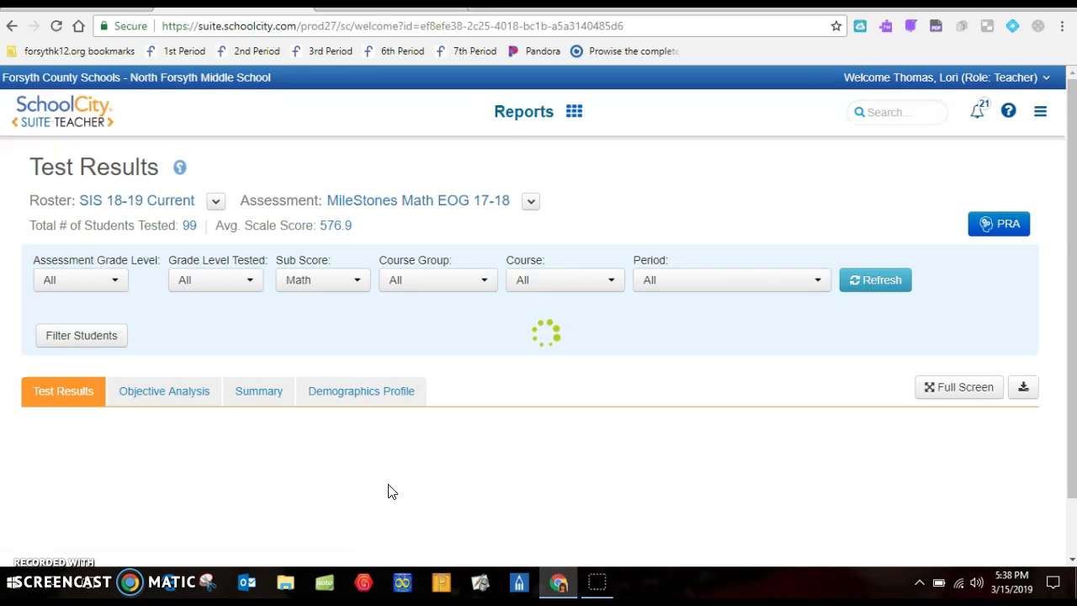
Step: Open the Assessment Grade Level filter and check Grade 7
{"action": "left_click", "coordinate": [115, 282]}
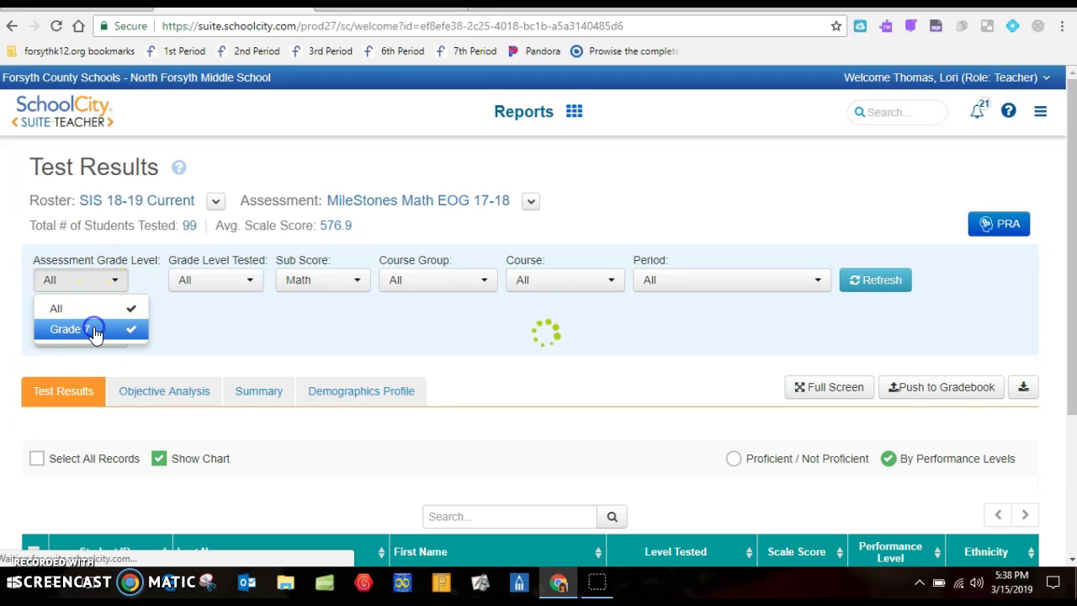
{"action": "left_click", "coordinate": [244, 318]}
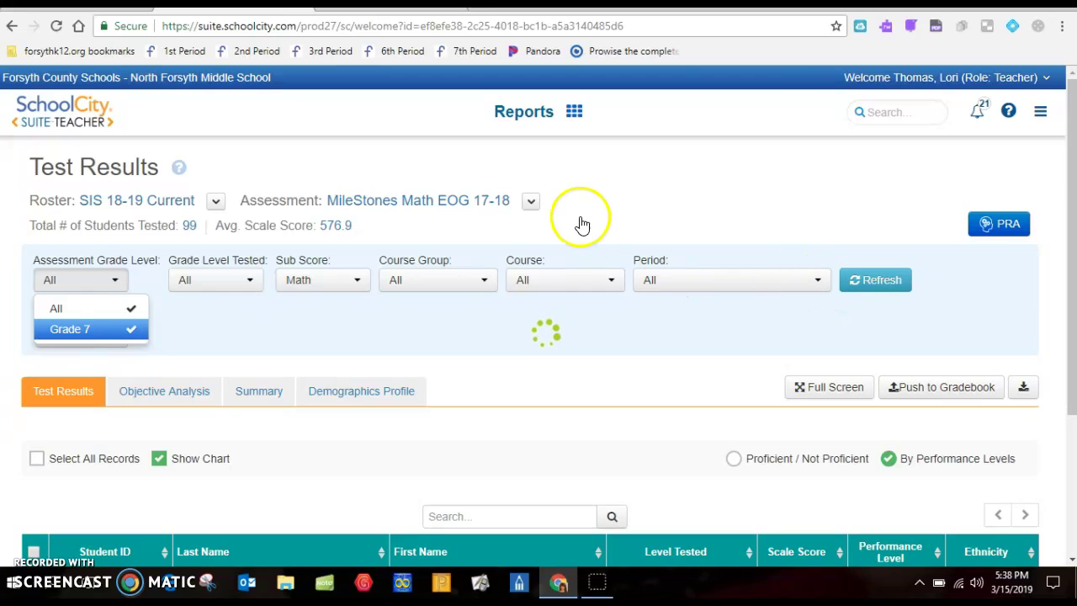
Step: Pick Student Growth Percentiles EOG 17-18 from the Change Assessment list
{"action": "left_click", "coordinate": [531, 205]}
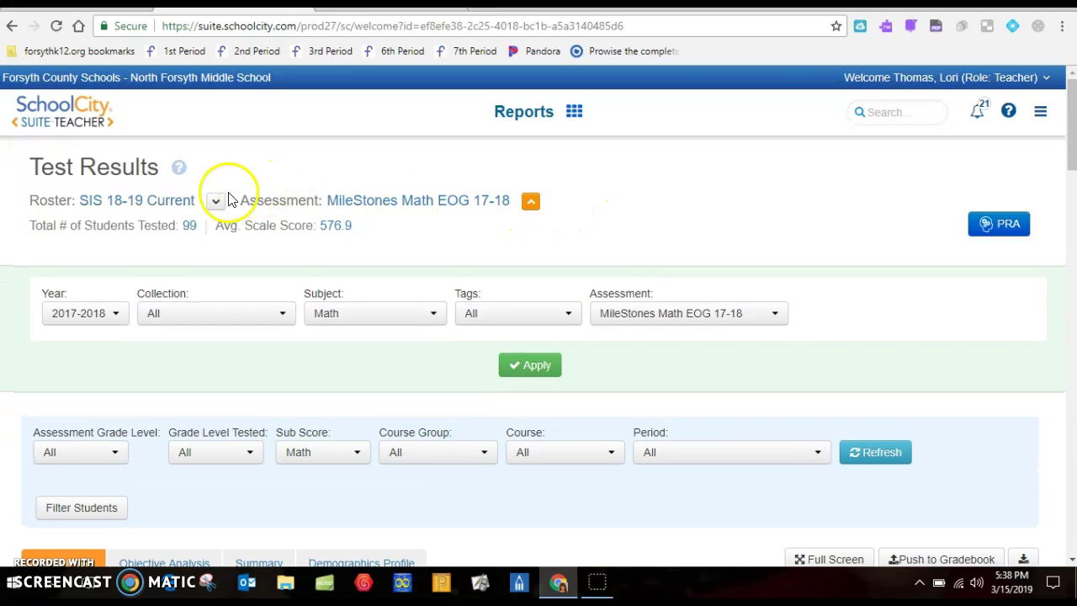
{"action": "left_click", "coordinate": [216, 201]}
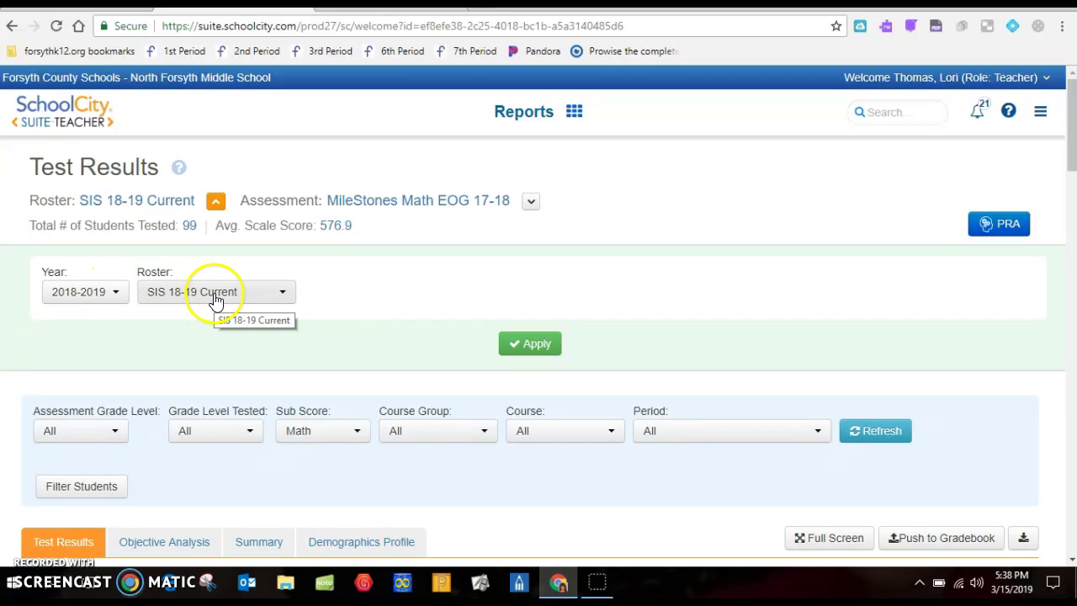
{"action": "left_click", "coordinate": [530, 206]}
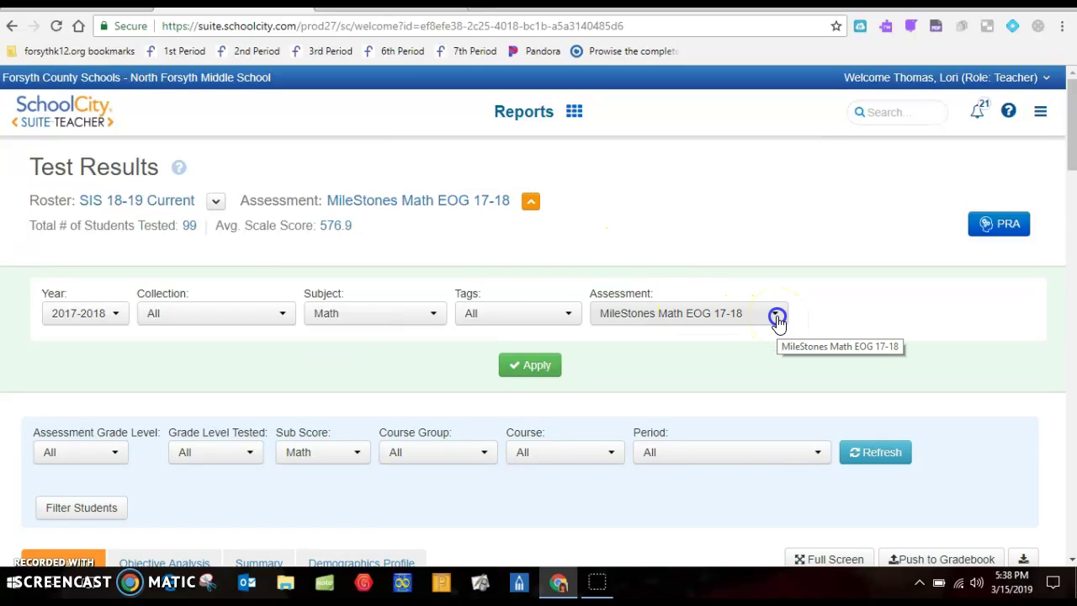
{"action": "left_click", "coordinate": [776, 317]}
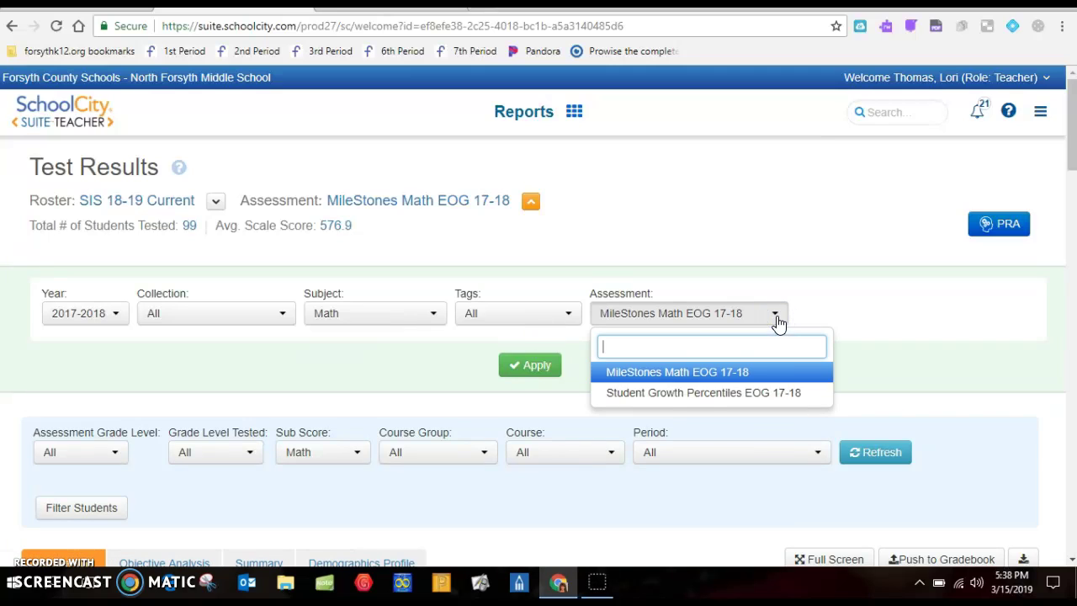
{"action": "left_click", "coordinate": [682, 396]}
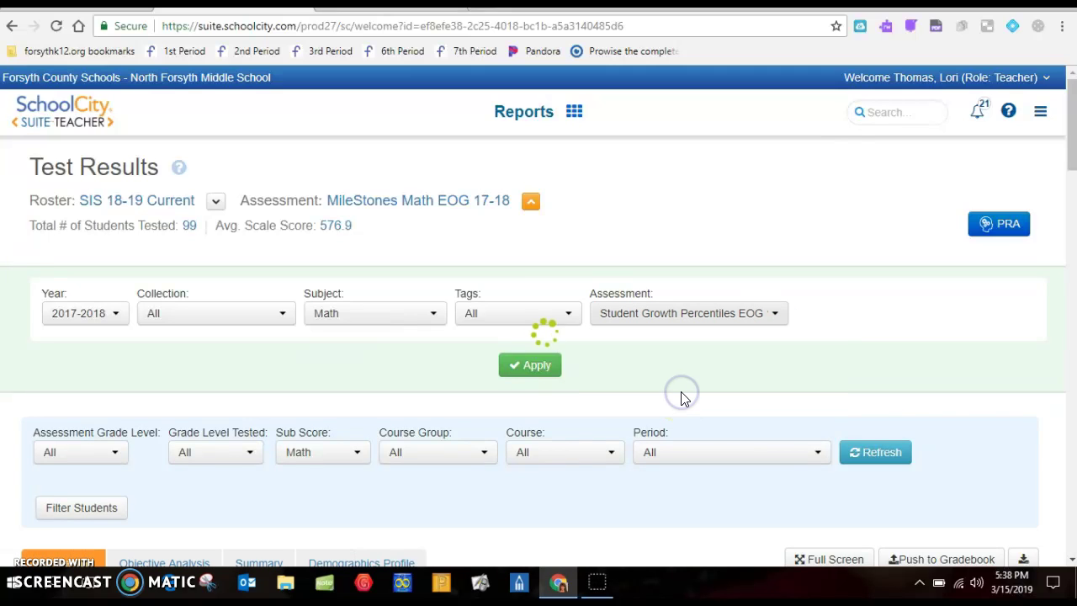
Step: Apply the assessment, limit periods to both GSE Acc Alg I/Geo A Honors sections, and refresh
{"action": "left_click", "coordinate": [533, 365]}
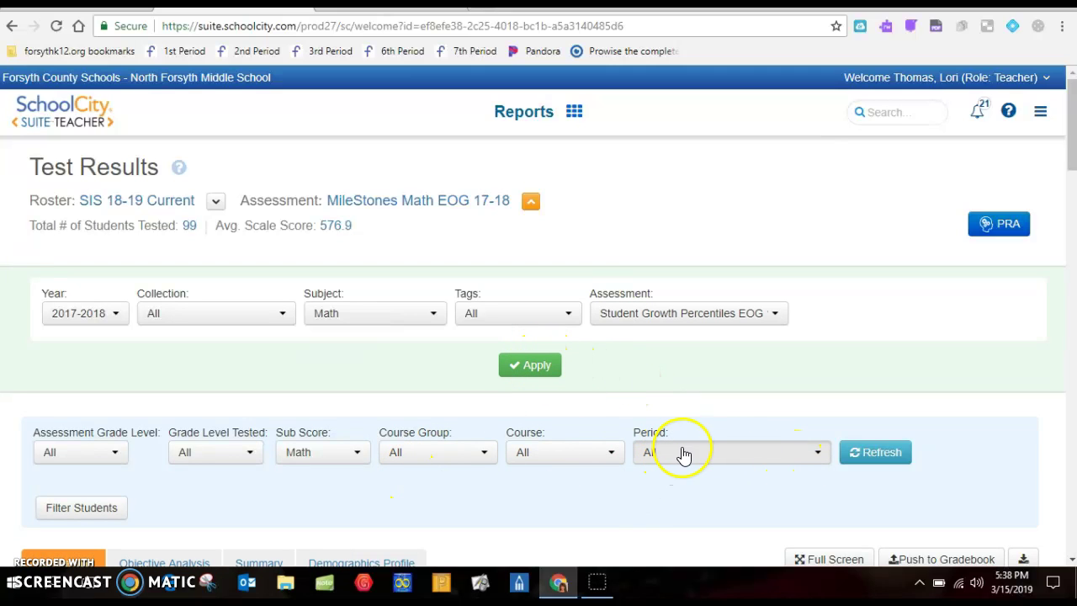
{"action": "left_click", "coordinate": [680, 452]}
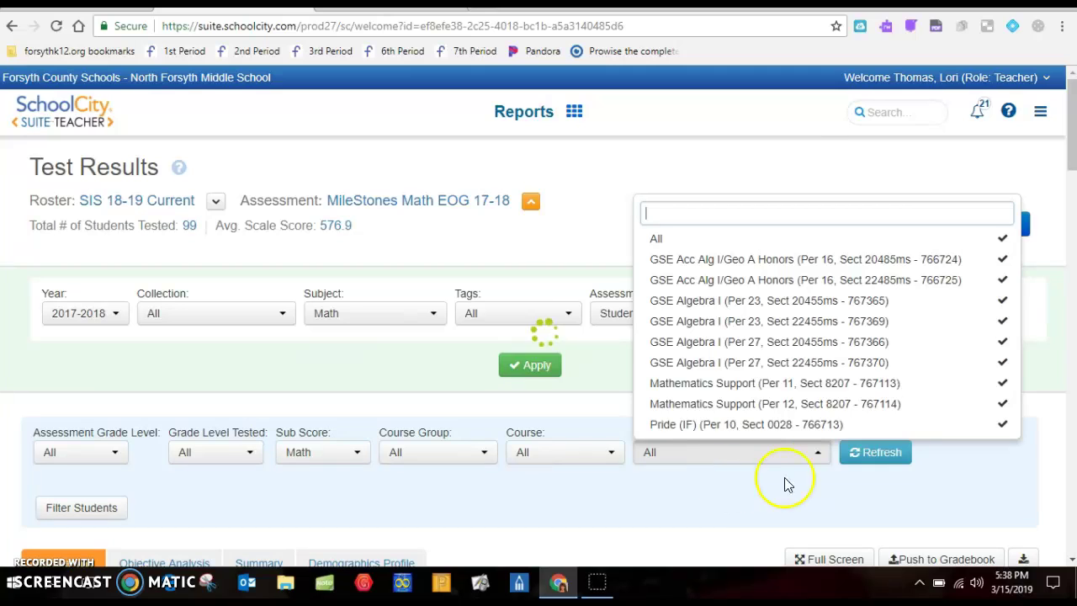
{"action": "left_click", "coordinate": [771, 244]}
{"action": "left_click", "coordinate": [766, 258]}
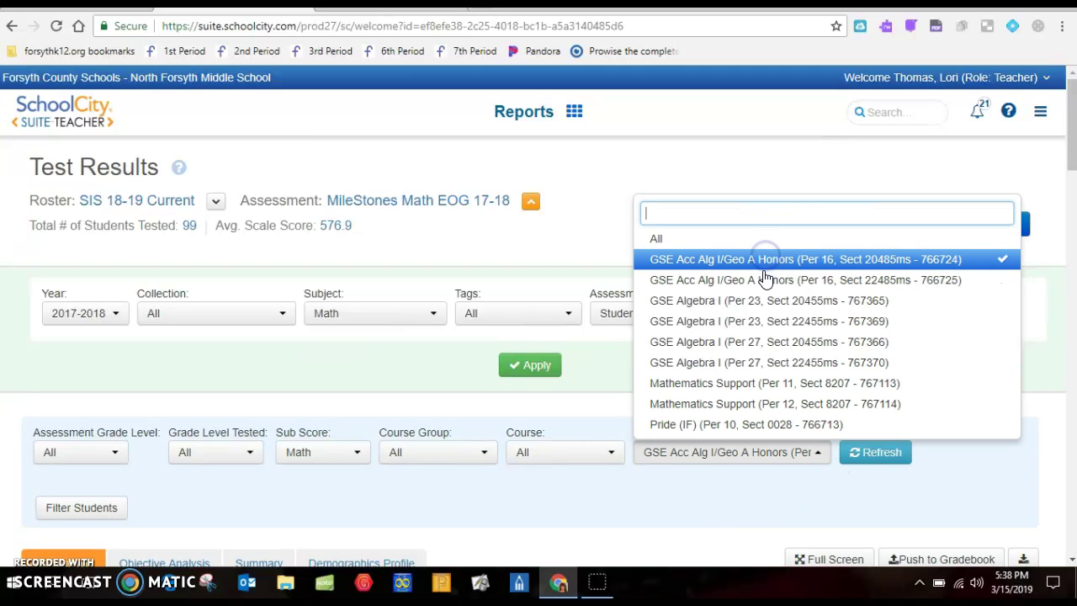
{"action": "left_click", "coordinate": [764, 278]}
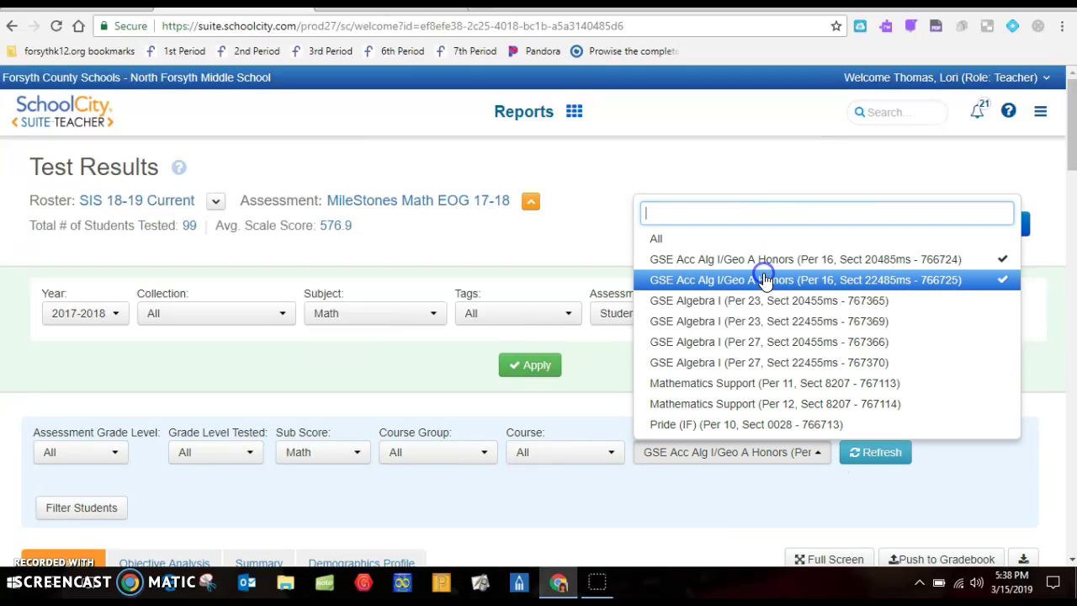
{"action": "left_click", "coordinate": [879, 464]}
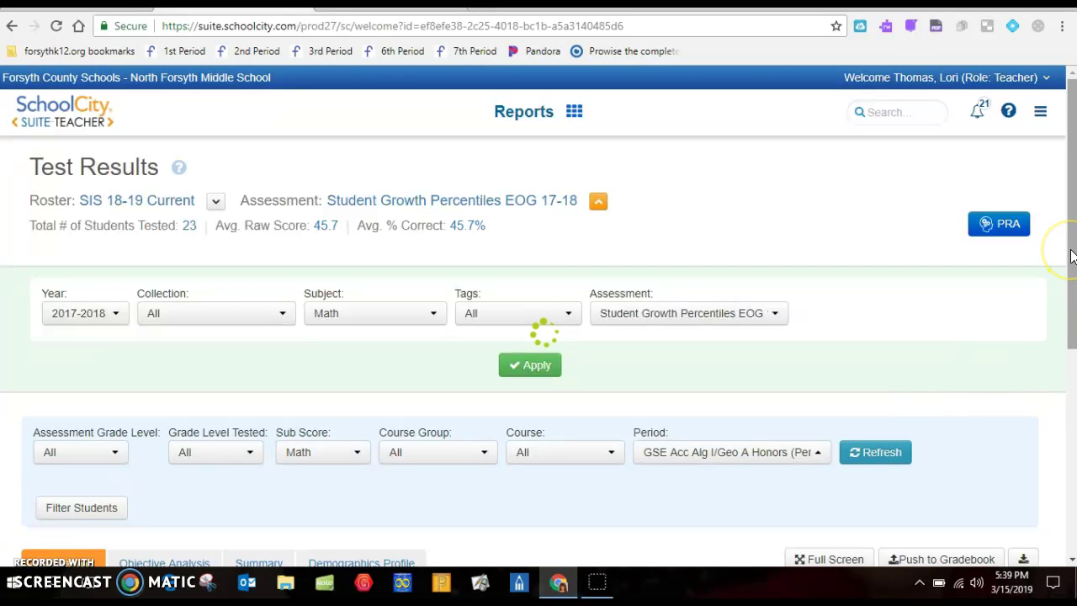
Step: Scroll down to the table of the 23 students' raw scores and growth levels
{"action": "left_click_drag", "start_coordinate": [1071, 256], "coordinate": [1069, 383]}
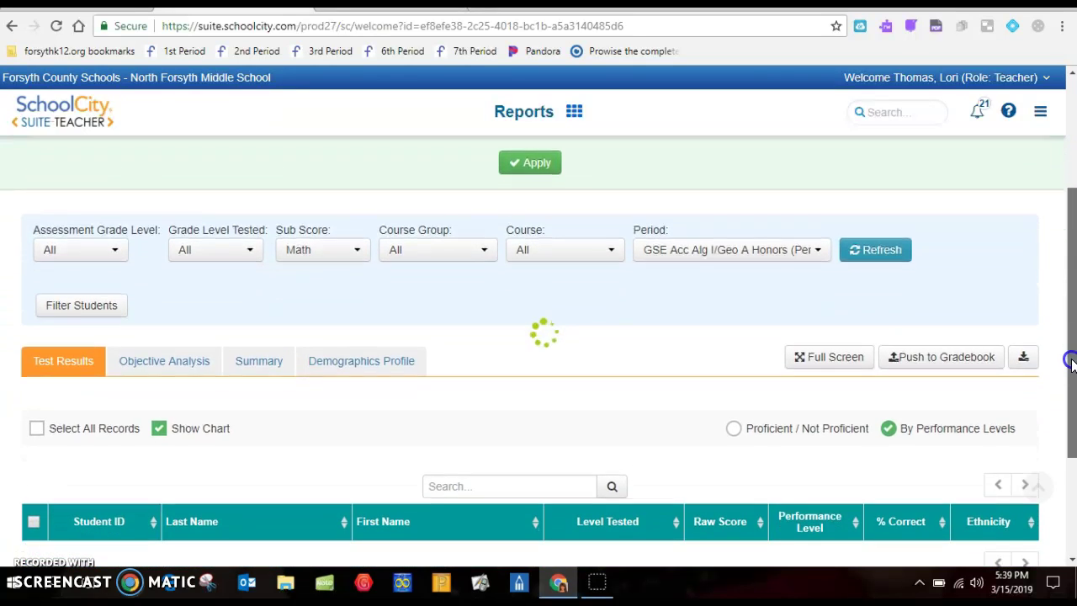
{"action": "scroll", "coordinate": [1069, 383], "scroll_direction": "down", "scroll_amount": 5}
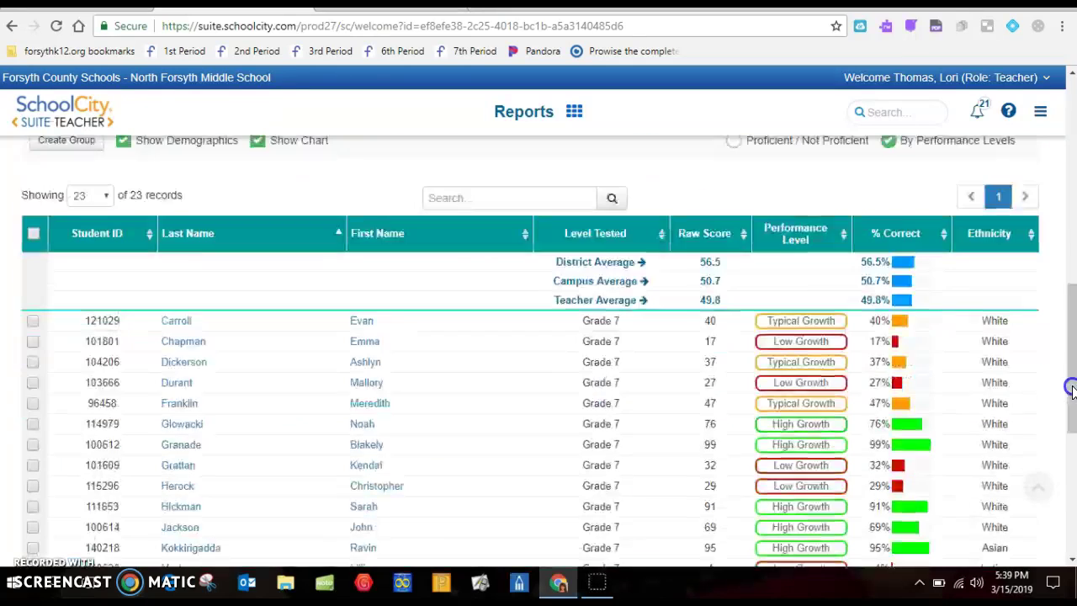
{"action": "left_click_drag", "start_coordinate": [1071, 406], "coordinate": [1071, 423]}
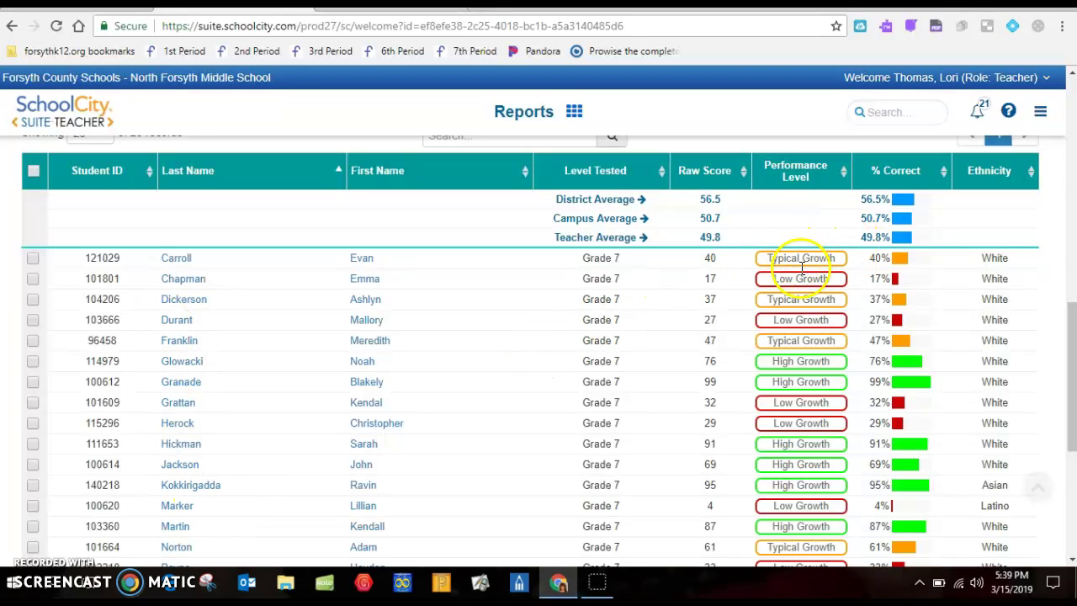
Step: Download the Student Growth Percentiles report as a PDF - Portrait
{"action": "left_click_drag", "start_coordinate": [1066, 325], "coordinate": [1071, 205]}
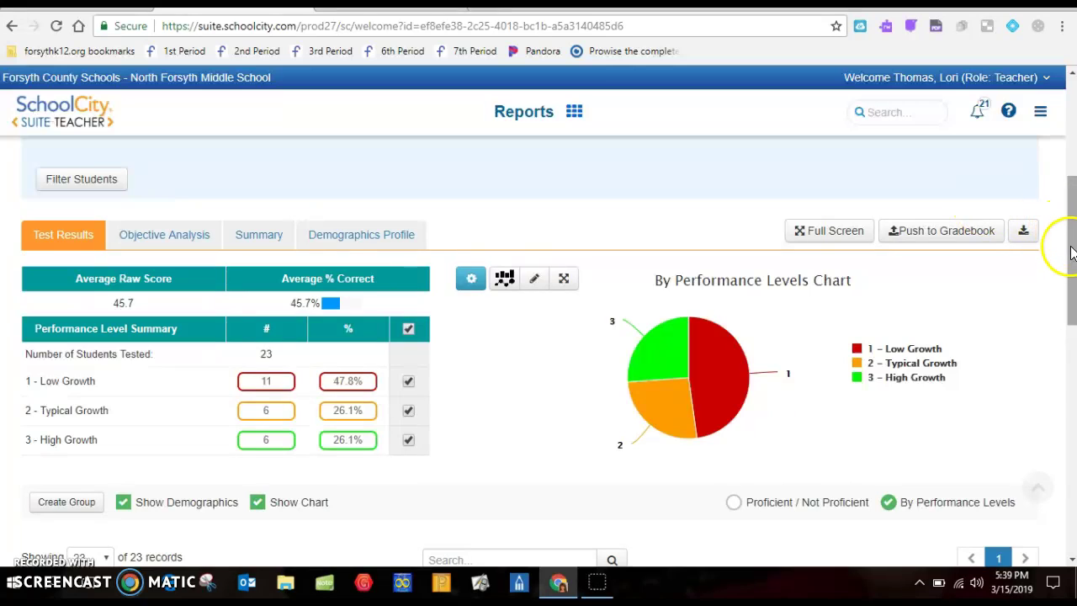
{"action": "left_click_drag", "start_coordinate": [1075, 262], "coordinate": [1072, 257]}
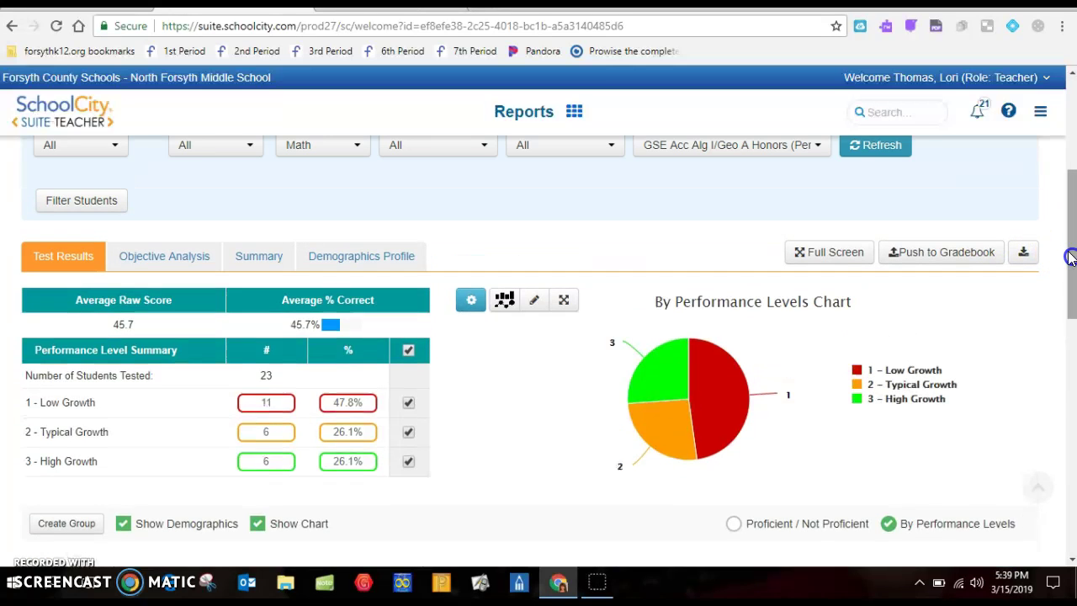
{"action": "left_click", "coordinate": [1021, 253]}
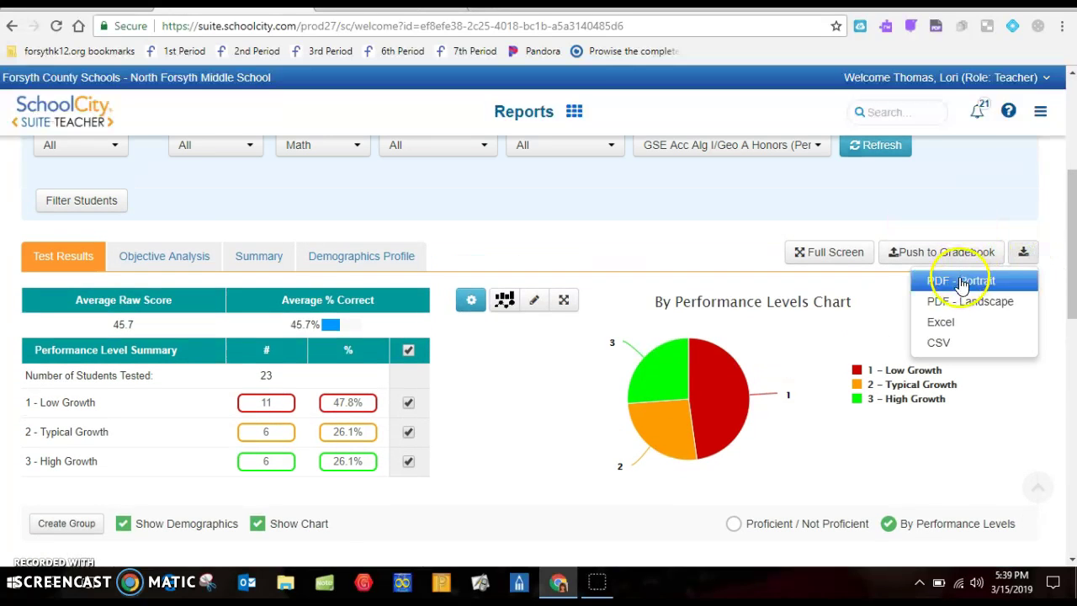
{"action": "left_click", "coordinate": [962, 283]}
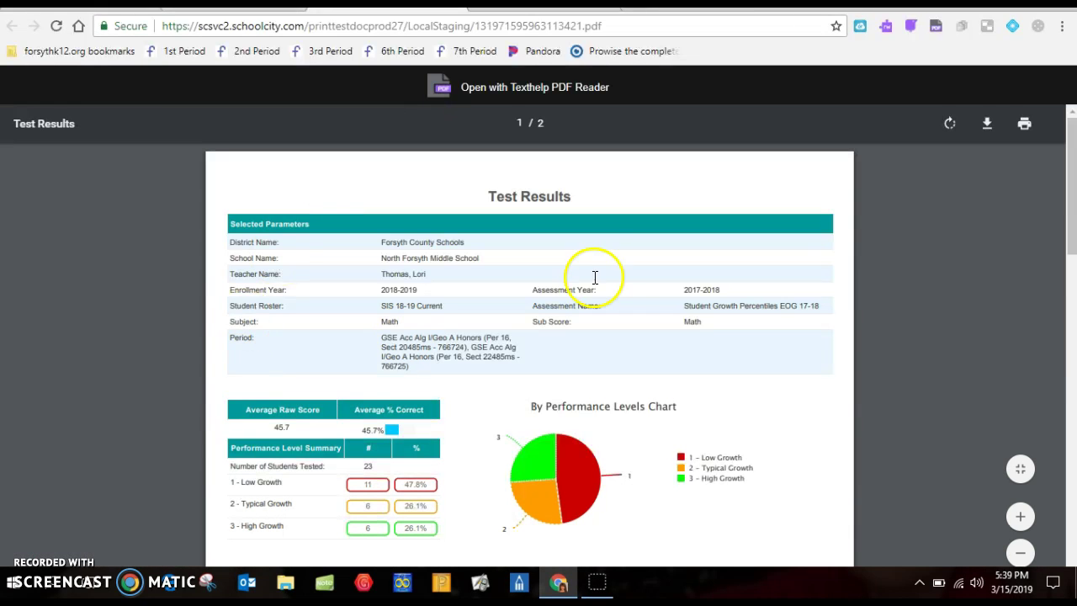
Step: Scroll through both pages of the PDF, then close its tab to return to SchoolCity
{"action": "left_click_drag", "start_coordinate": [1072, 173], "coordinate": [1073, 341]}
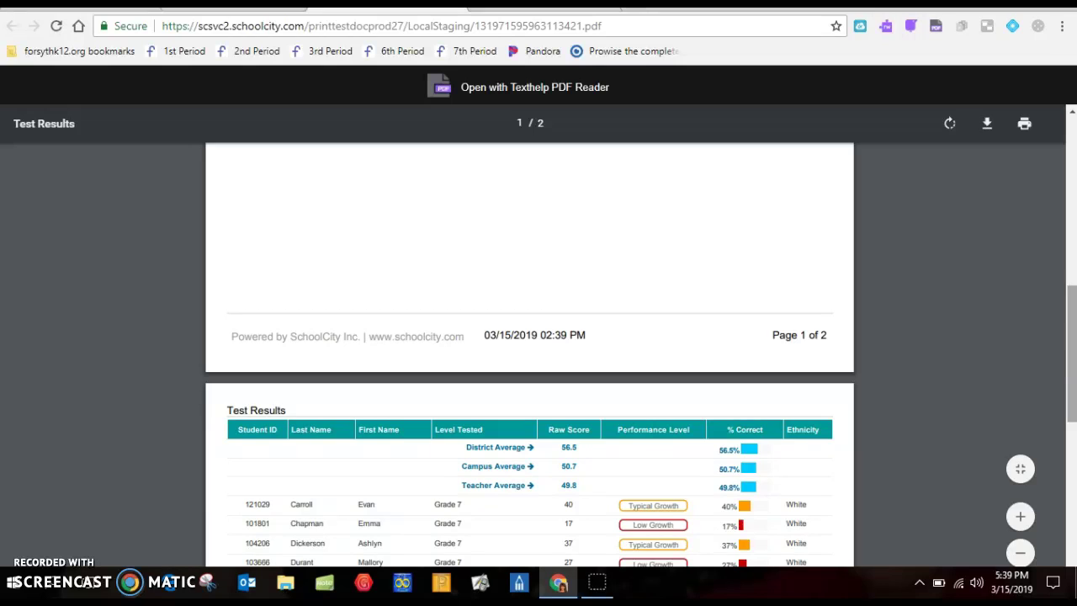
{"action": "mouse_move", "coordinate": [1071, 404]}
{"action": "left_mouse_down"}
{"action": "mouse_move", "coordinate": [1072, 495]}
{"action": "mouse_move", "coordinate": [1072, 215]}
{"action": "left_mouse_up"}
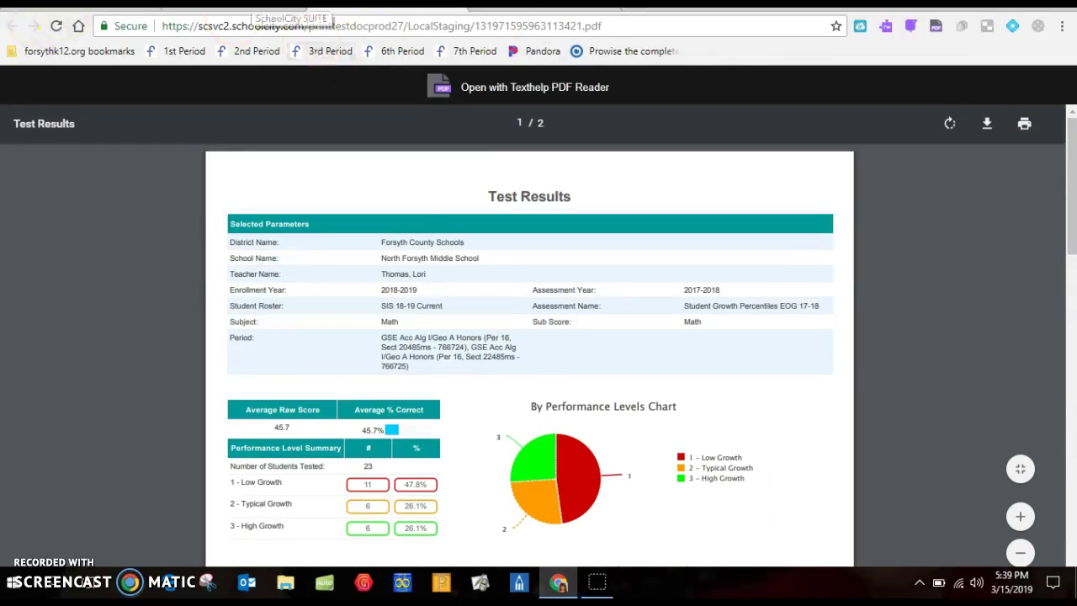
{"action": "key", "text": "ctrl+w"}
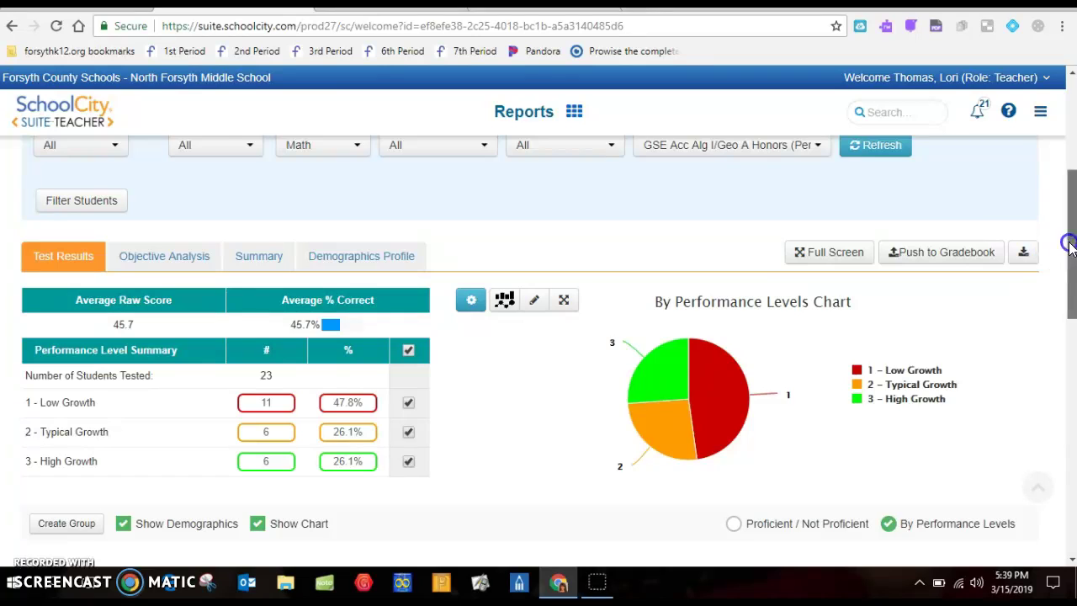
Step: Select MileStones Math EOG 17-18 in the assessment filter and apply it
{"action": "left_click_drag", "start_coordinate": [1067, 248], "coordinate": [1065, 152]}
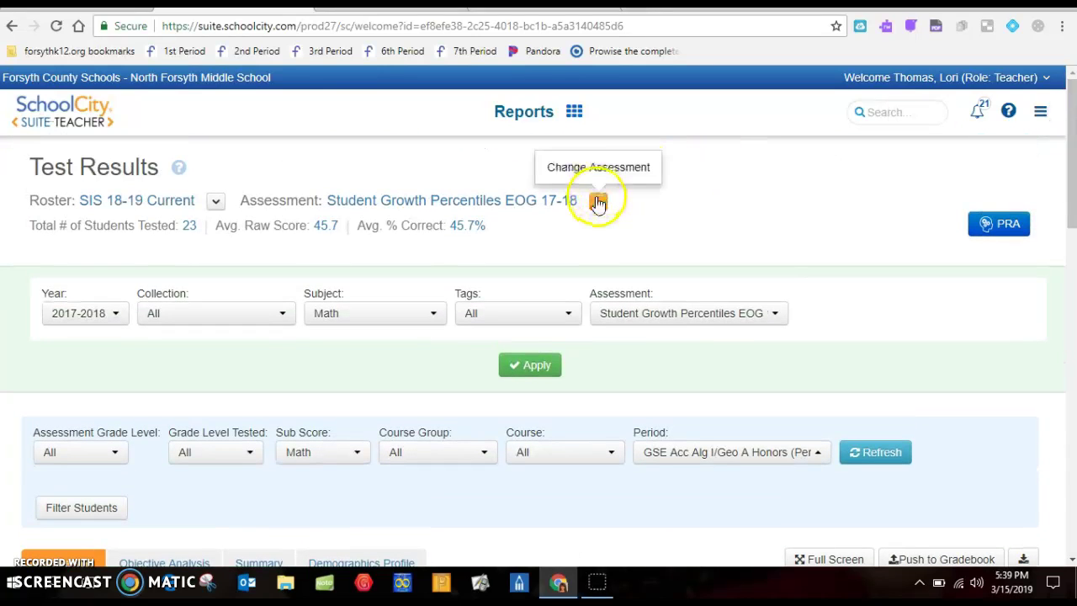
{"action": "left_click", "coordinate": [596, 205]}
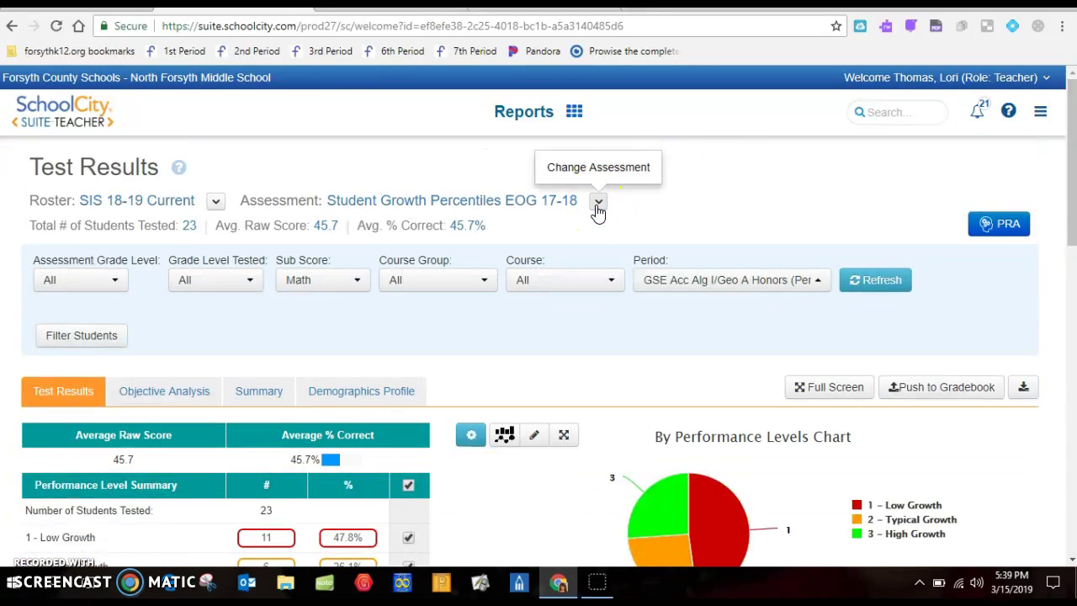
{"action": "left_click", "coordinate": [596, 206]}
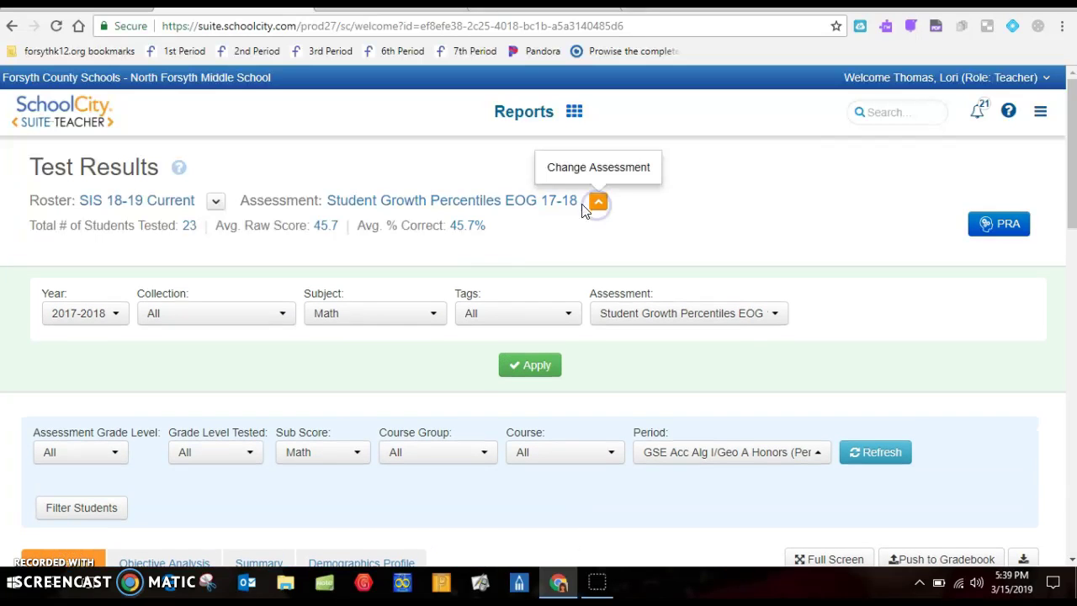
{"action": "left_click", "coordinate": [738, 324]}
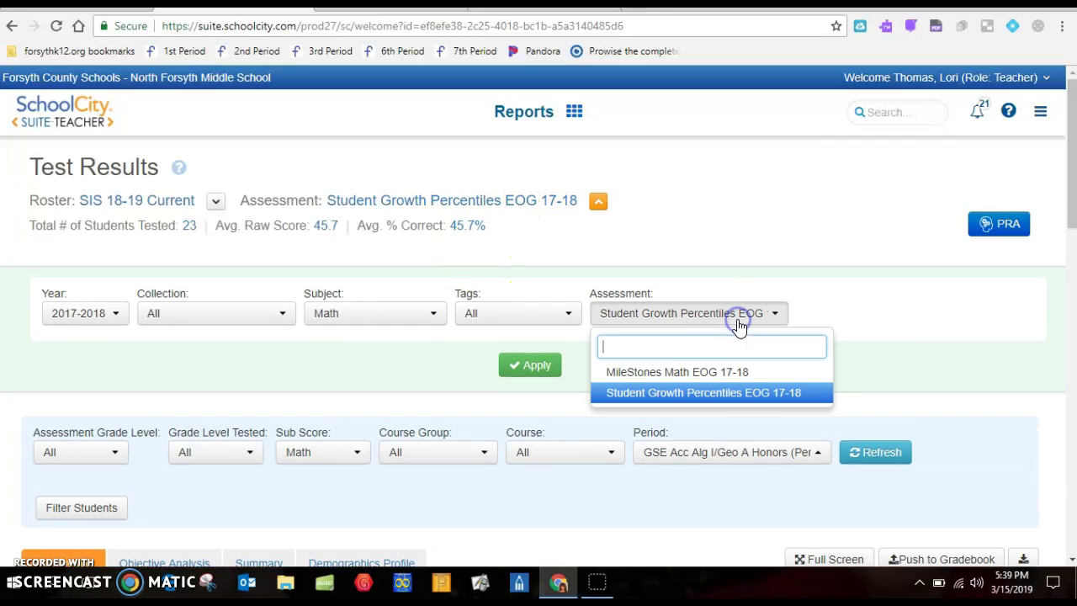
{"action": "left_click", "coordinate": [698, 372]}
{"action": "left_click", "coordinate": [535, 368]}
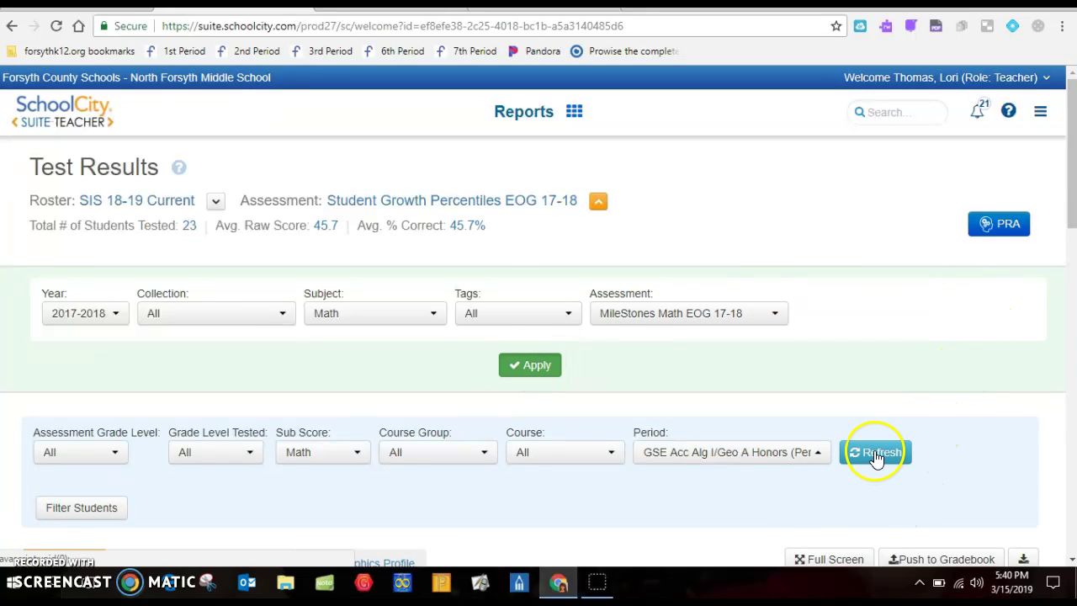
{"action": "left_click", "coordinate": [1073, 193]}
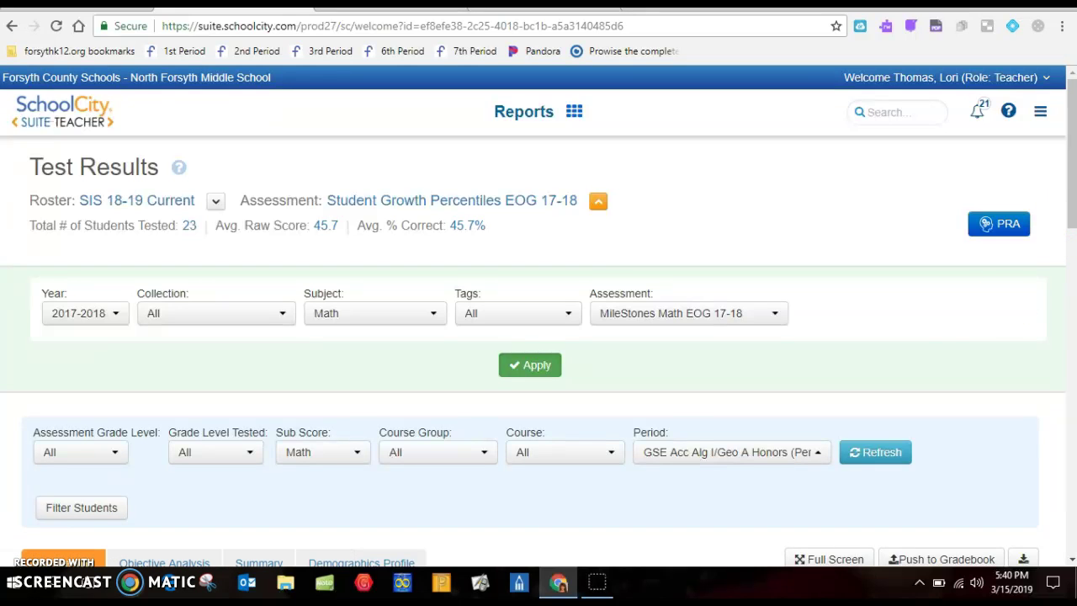
Step: Apply MileStones Math and filter to both Per 16 Honors sections, refreshing to 26 students
{"action": "left_click", "coordinate": [523, 370]}
{"action": "scroll", "coordinate": [517, 380], "scroll_direction": "down", "scroll_amount": 2}
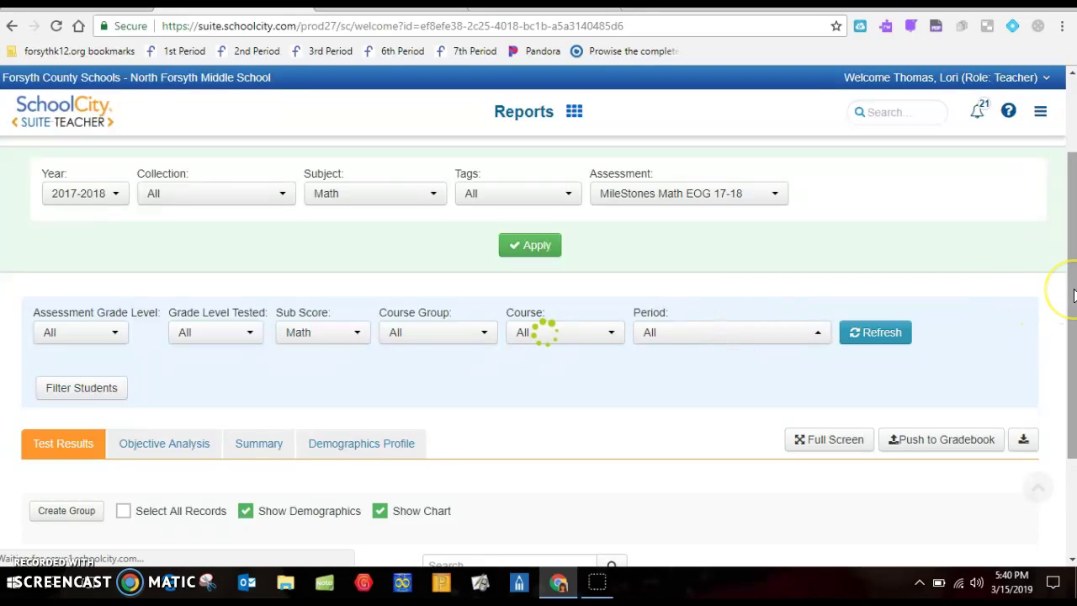
{"action": "left_click", "coordinate": [796, 350]}
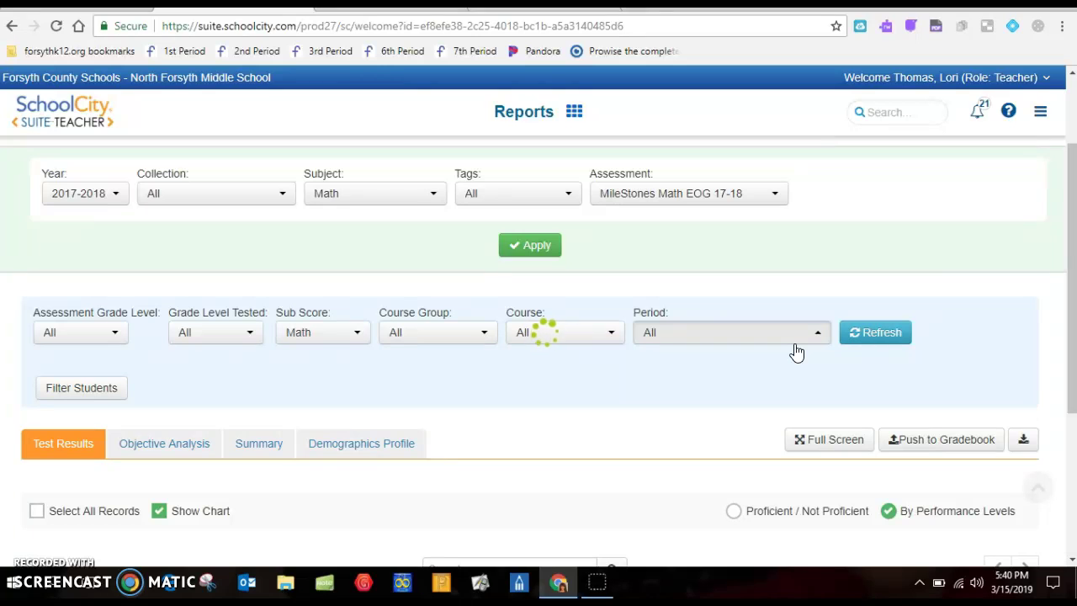
{"action": "left_click", "coordinate": [817, 335]}
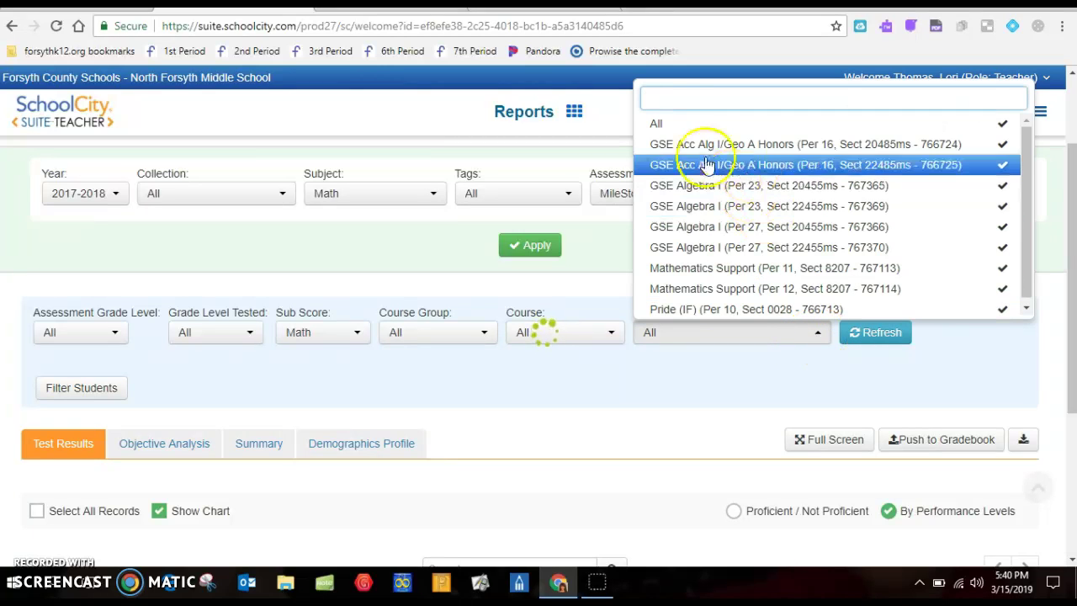
{"action": "left_click", "coordinate": [673, 123]}
{"action": "left_click", "coordinate": [673, 144]}
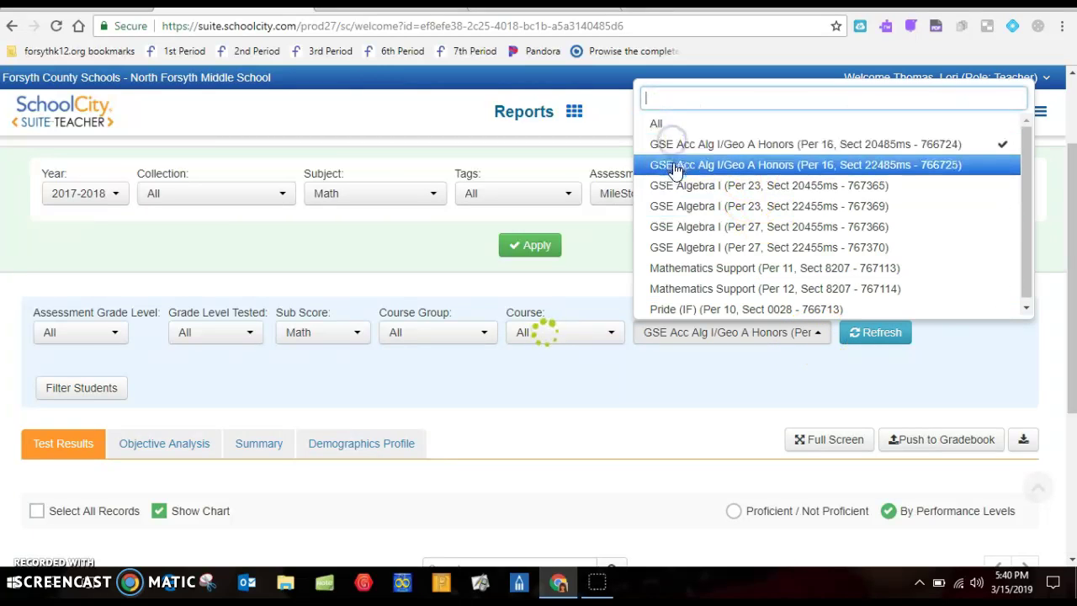
{"action": "left_click", "coordinate": [673, 165]}
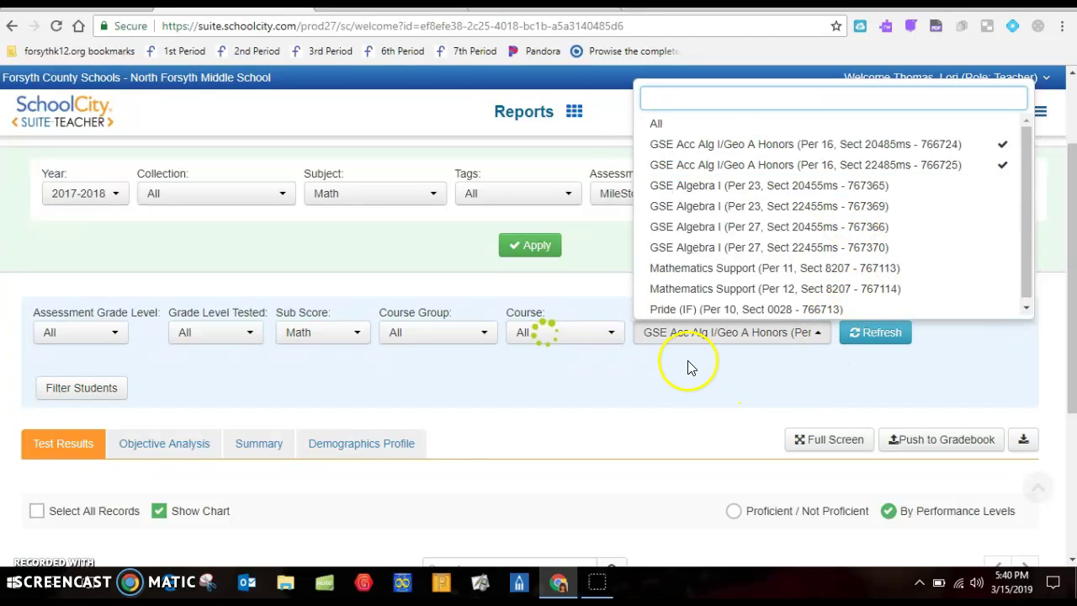
{"action": "left_click", "coordinate": [863, 334]}
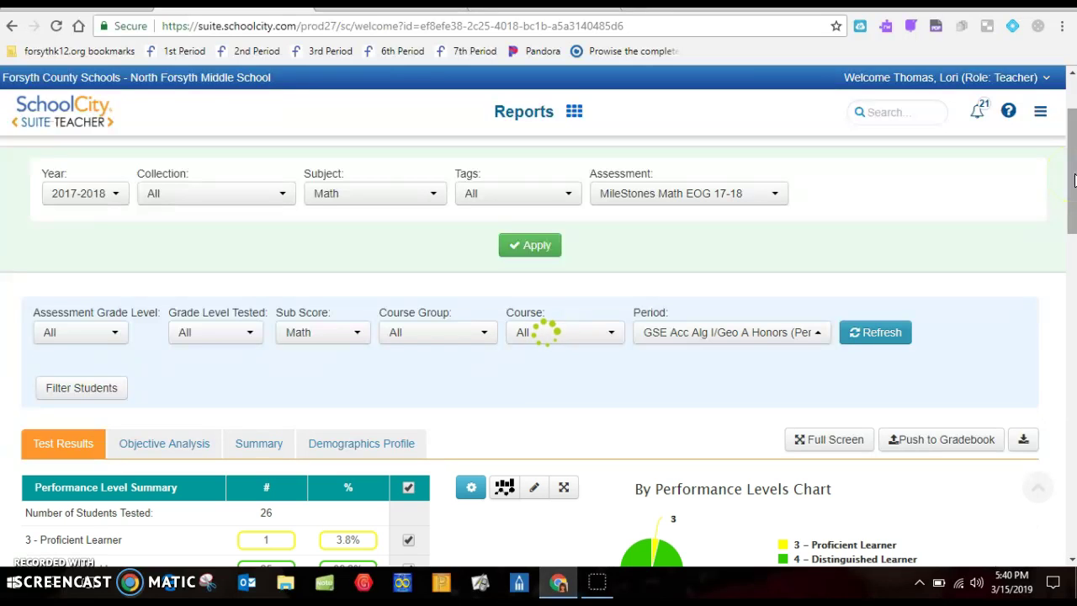
{"action": "left_click_drag", "start_coordinate": [1074, 180], "coordinate": [1070, 323]}
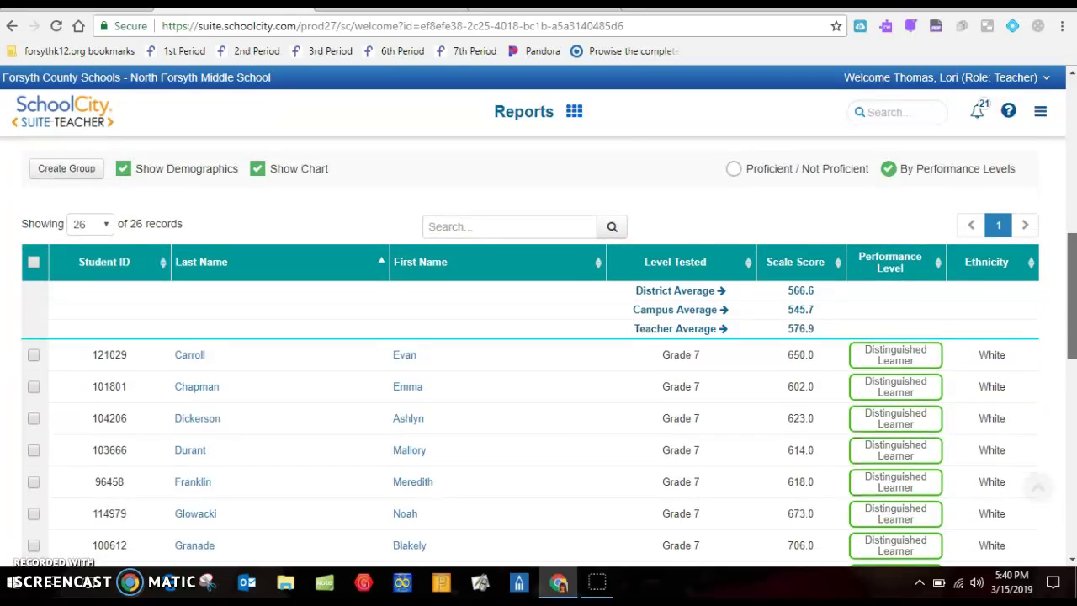
{"action": "left_click_drag", "start_coordinate": [1070, 324], "coordinate": [1070, 301]}
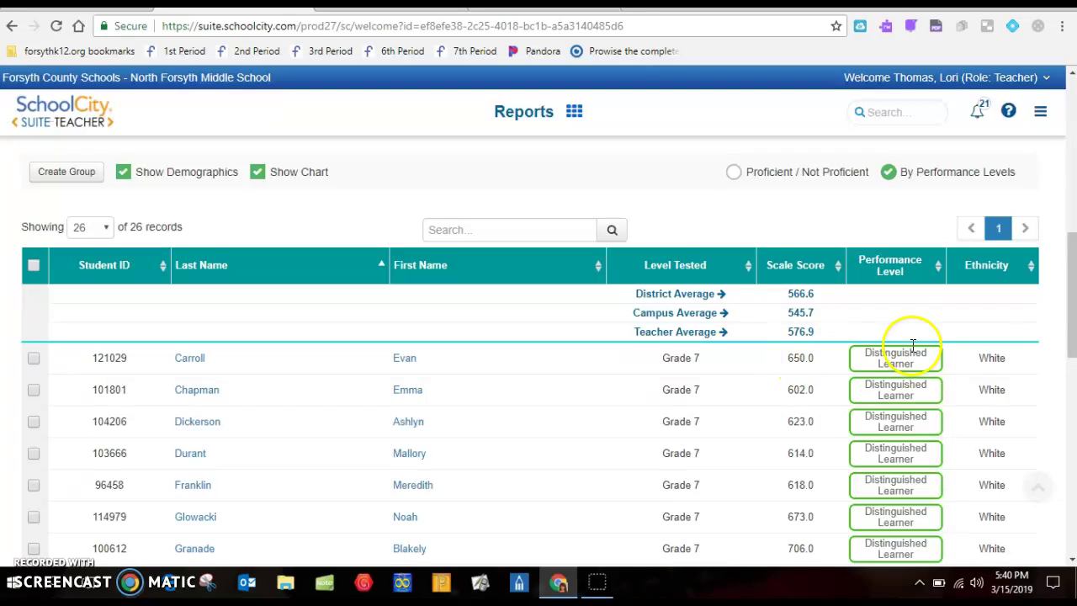
{"action": "left_click_drag", "start_coordinate": [1066, 278], "coordinate": [1069, 215]}
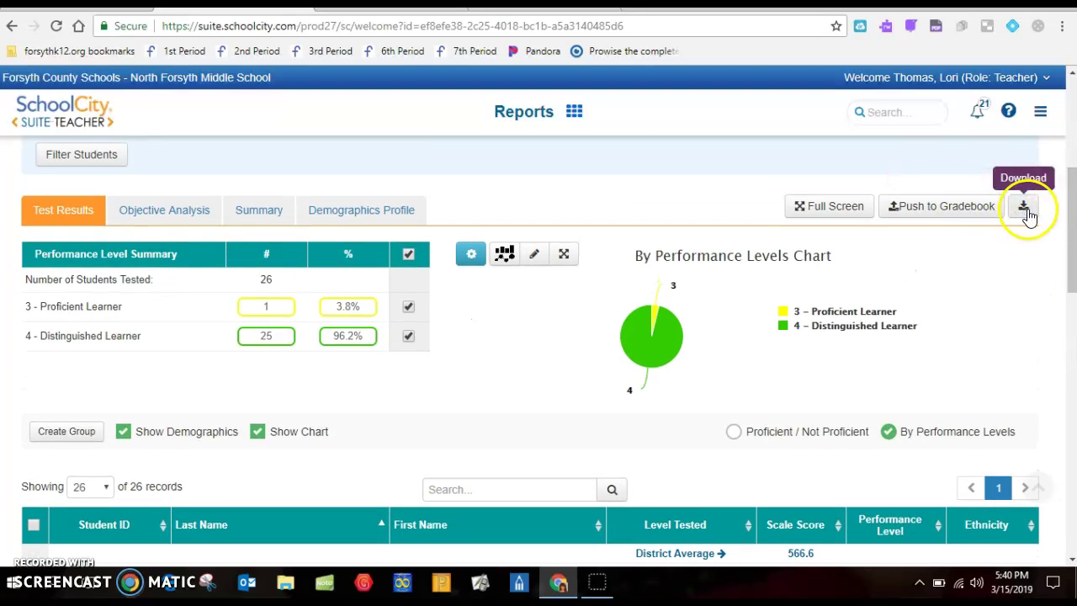
Step: Download the MileStones Math EOG 17-18 results as a PDF - Portrait and view it
{"action": "left_click", "coordinate": [1025, 209]}
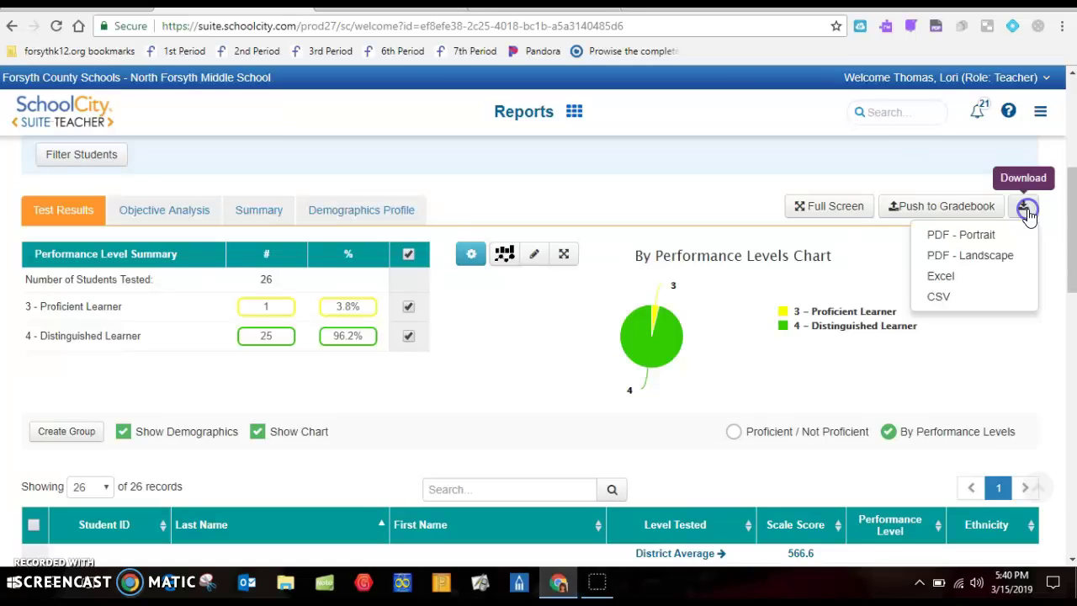
{"action": "left_click", "coordinate": [972, 239]}
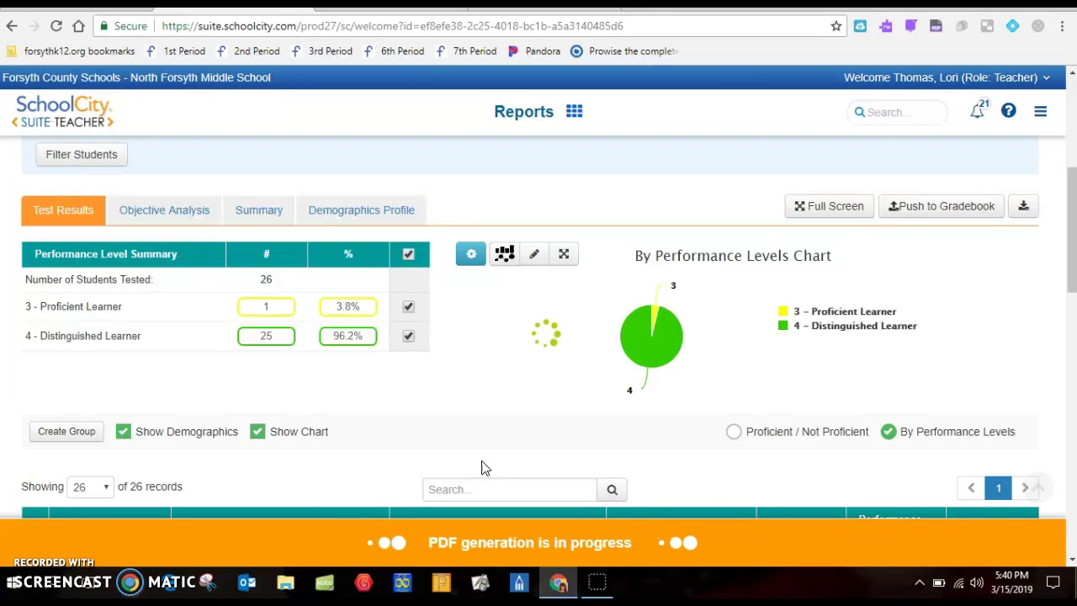
{"action": "left_click", "coordinate": [310, 498]}
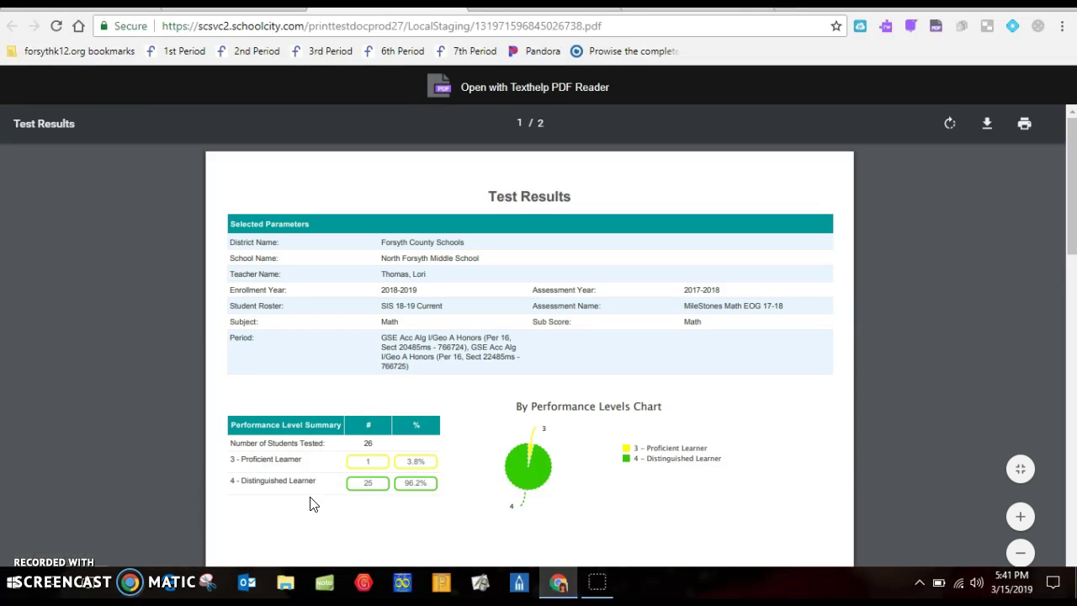
{"action": "left_click", "coordinate": [890, 468]}
{"action": "mouse_move", "coordinate": [1074, 159]}
{"action": "left_mouse_down"}
{"action": "mouse_move", "coordinate": [1073, 411]}
{"action": "mouse_move", "coordinate": [1072, 117]}
{"action": "left_mouse_up"}
Step: Return to the Test Results report and list the assessments, keeping MileStones Math EOG 17-18 selected
{"action": "key", "text": "ctrl+w"}
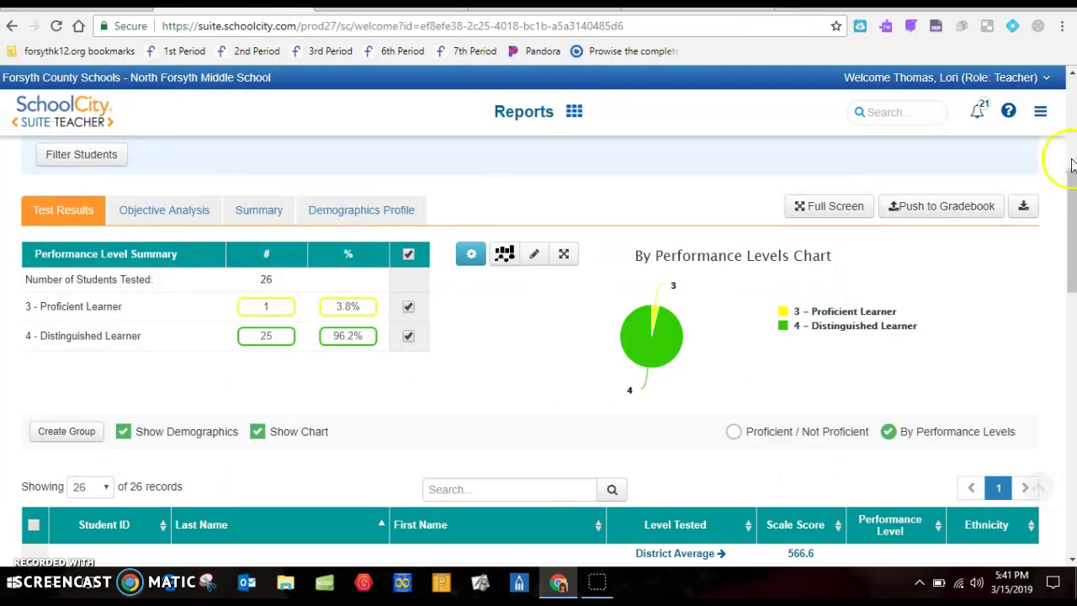
{"action": "left_click_drag", "start_coordinate": [1071, 168], "coordinate": [1071, 101]}
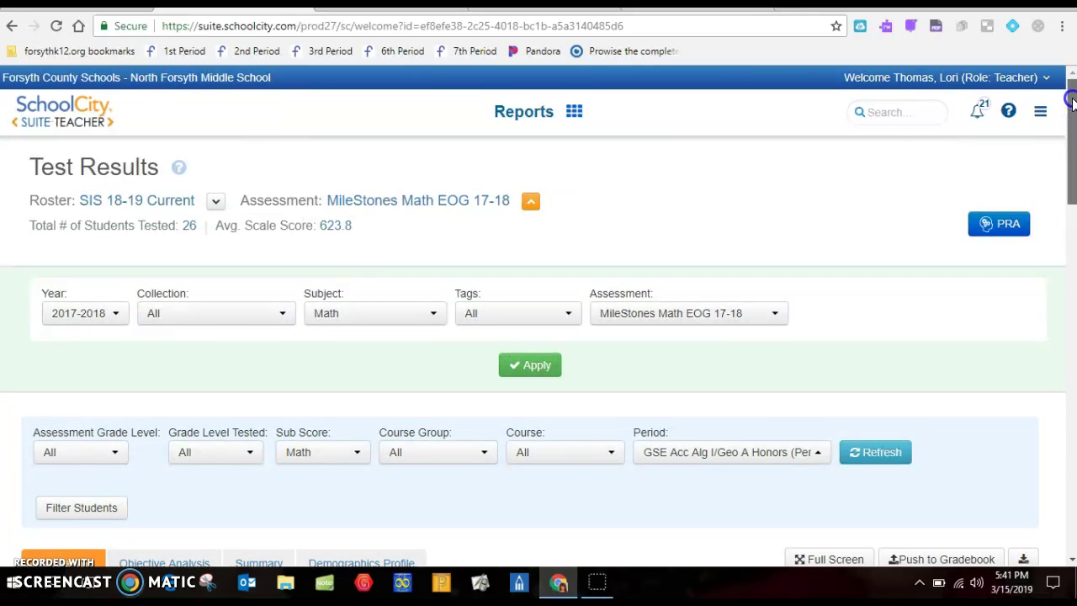
{"action": "left_click", "coordinate": [705, 317]}
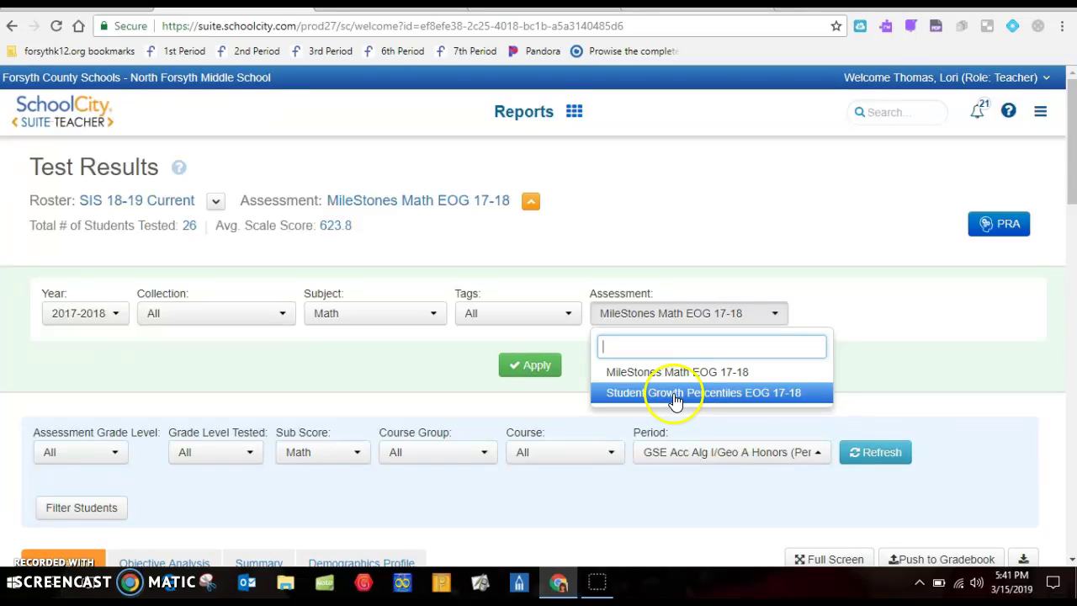
{"action": "left_click", "coordinate": [773, 325]}
{"action": "left_click", "coordinate": [774, 322]}
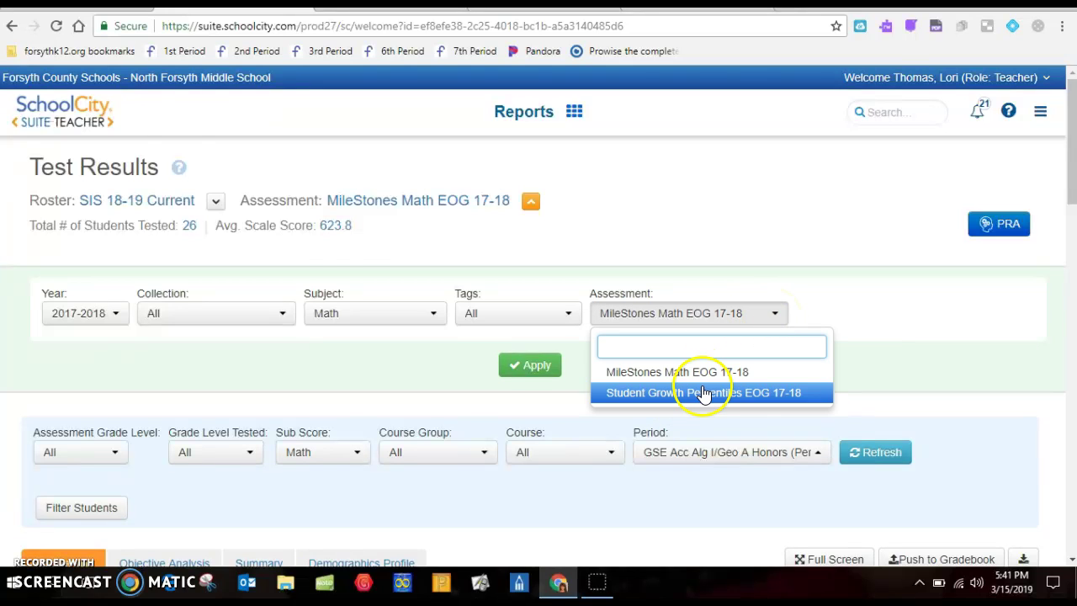